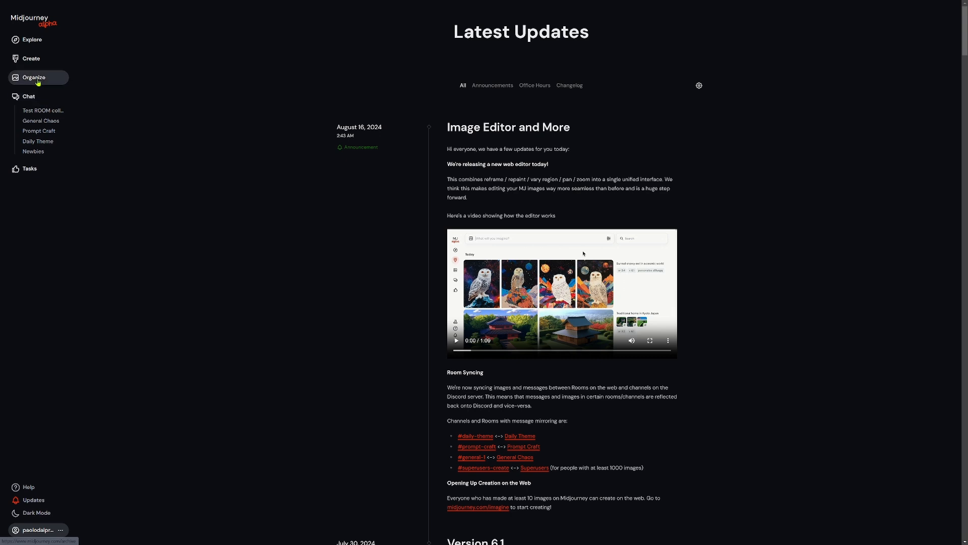
# Step: Open the turquoise single-candle cake image from the organized image library in the editor
pyautogui.click(38, 81)
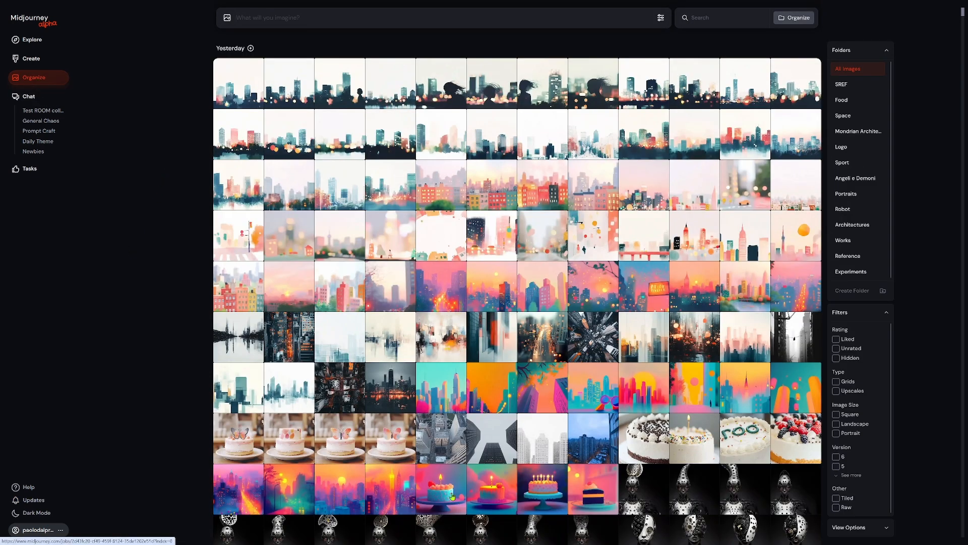
pyautogui.click(455, 499)
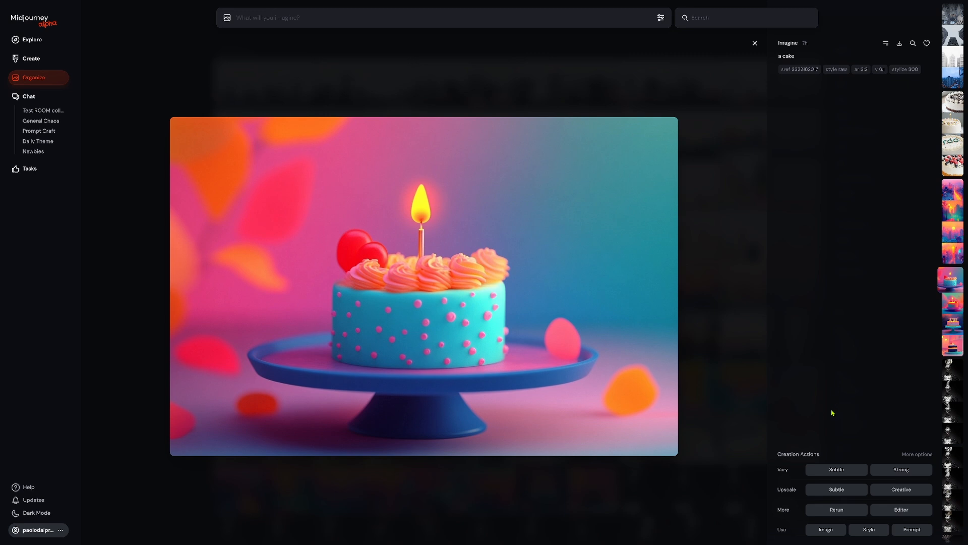
pyautogui.click(902, 509)
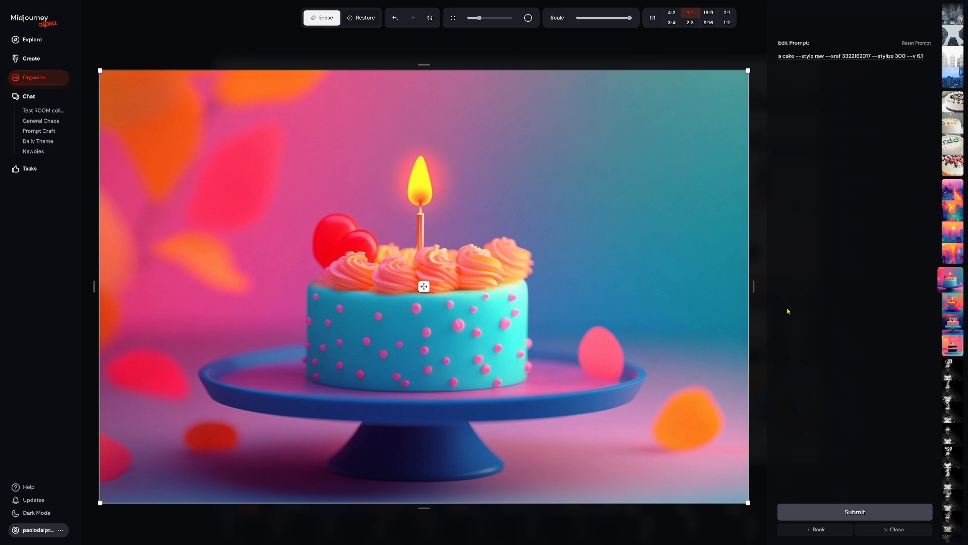
# Step: Try reframing the cake by shrinking the image and centring it in a 1:2 frame, then restore the 3:2 ratio
pyautogui.moveTo(753, 286)
pyautogui.mouseDown()
pyautogui.moveTo(791, 288)
pyautogui.moveTo(714, 289)
pyautogui.moveTo(754, 288)
pyautogui.mouseUp()
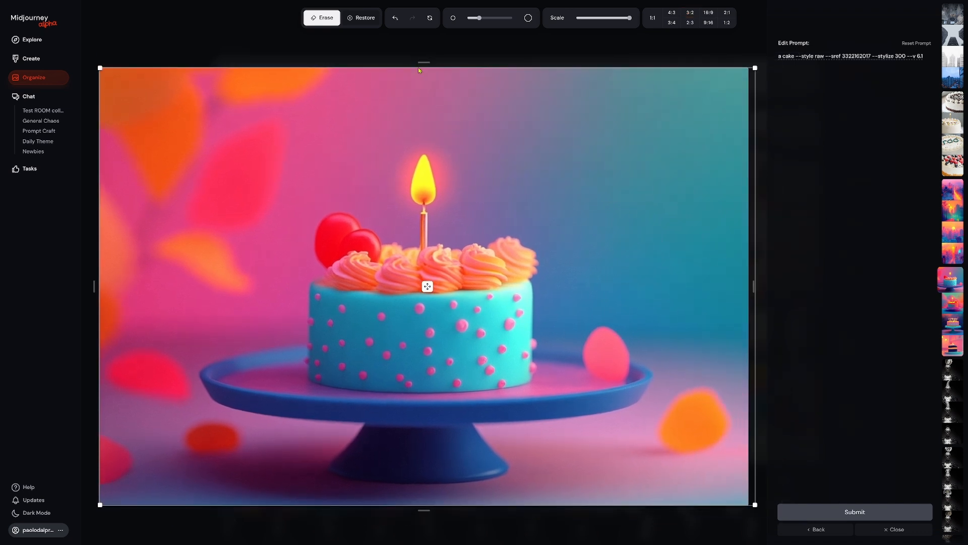
pyautogui.moveTo(420, 63)
pyautogui.mouseDown()
pyautogui.moveTo(421, 43)
pyautogui.moveTo(423, 64)
pyautogui.mouseUp()
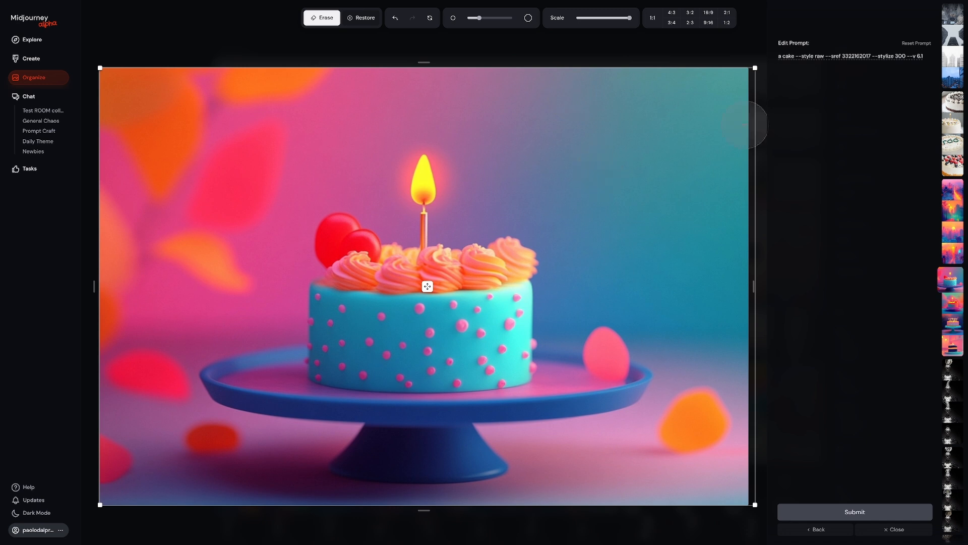
pyautogui.moveTo(755, 68); pyautogui.dragTo(414, 233)
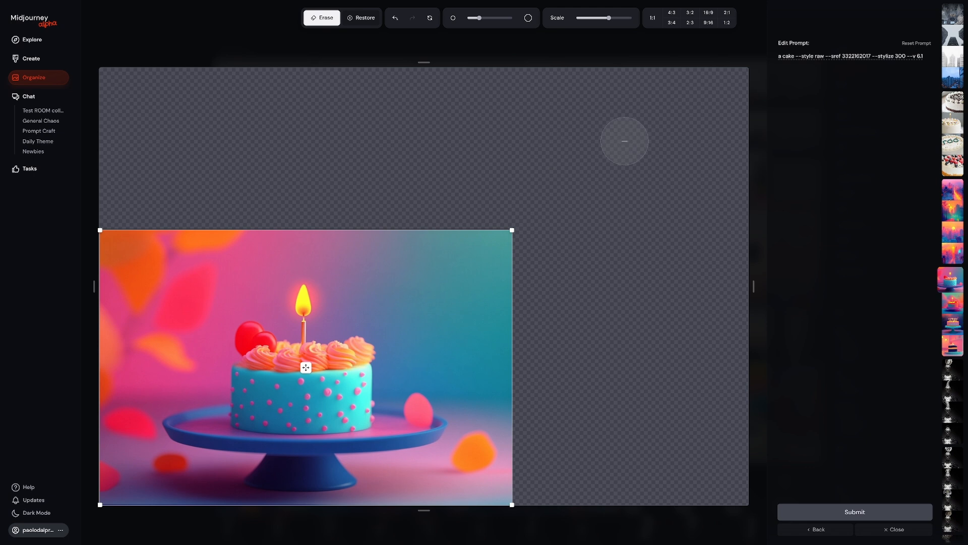
pyautogui.click(727, 24)
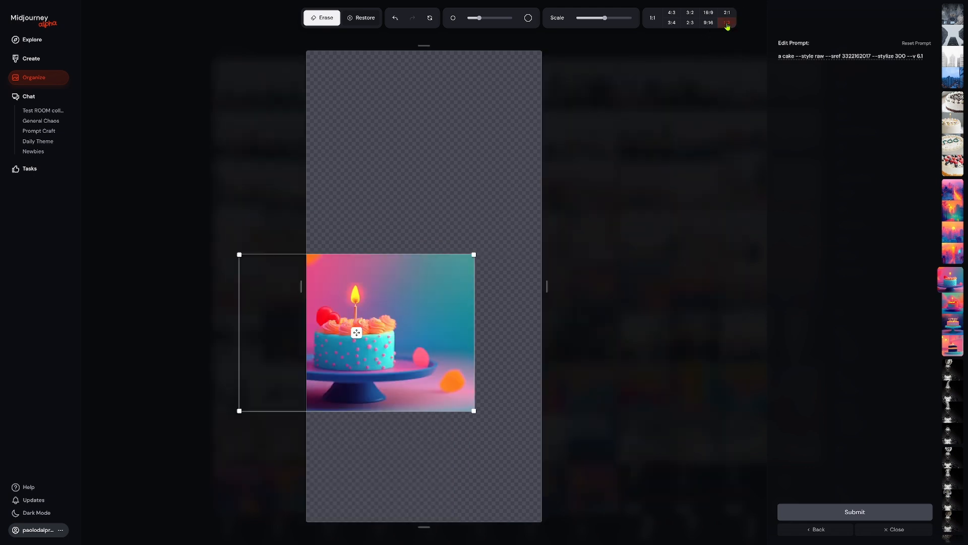
pyautogui.moveTo(357, 333)
pyautogui.mouseDown()
pyautogui.moveTo(409, 287)
pyautogui.moveTo(424, 286)
pyautogui.mouseUp()
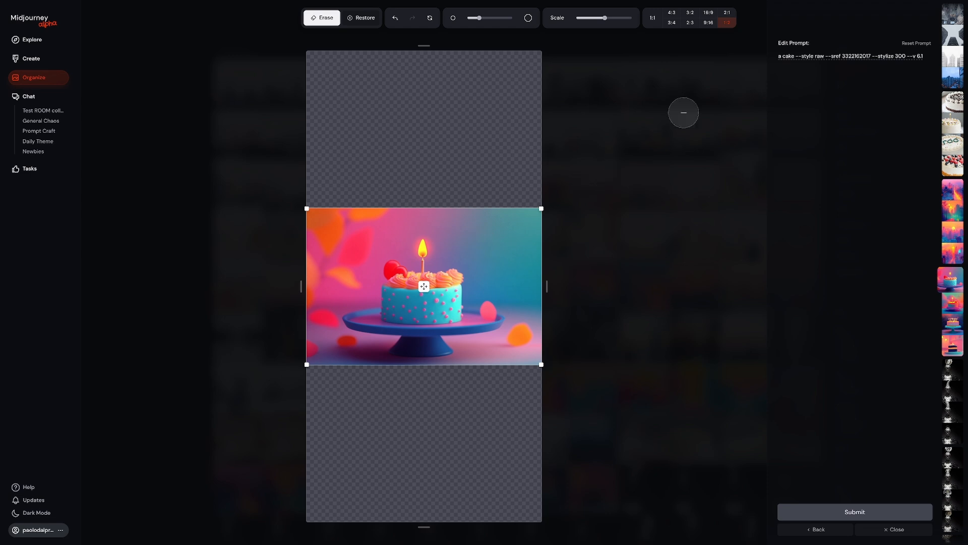
pyautogui.click(691, 13)
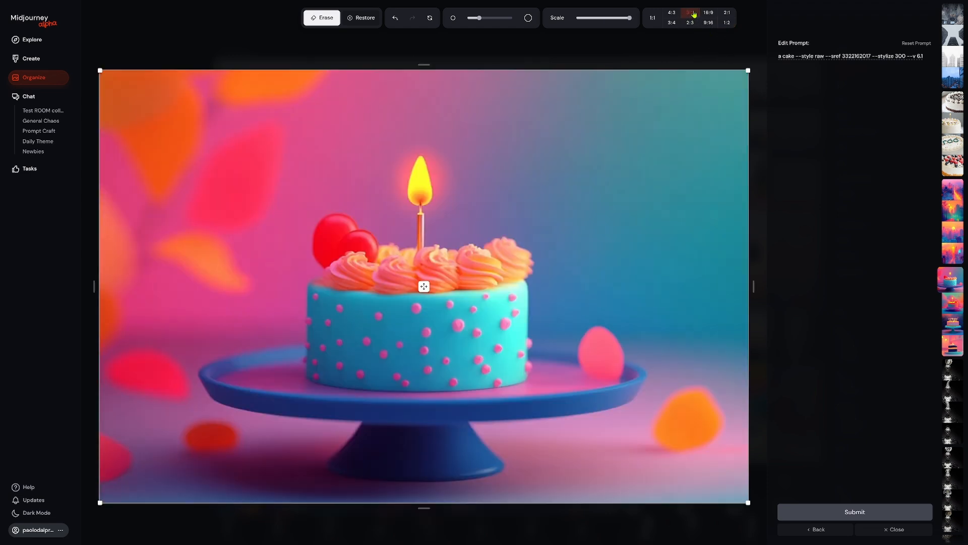
# Step: Set the cake image's aspect ratio to 2:1 and submit the edit to extend its sides
pyautogui.click(709, 13)
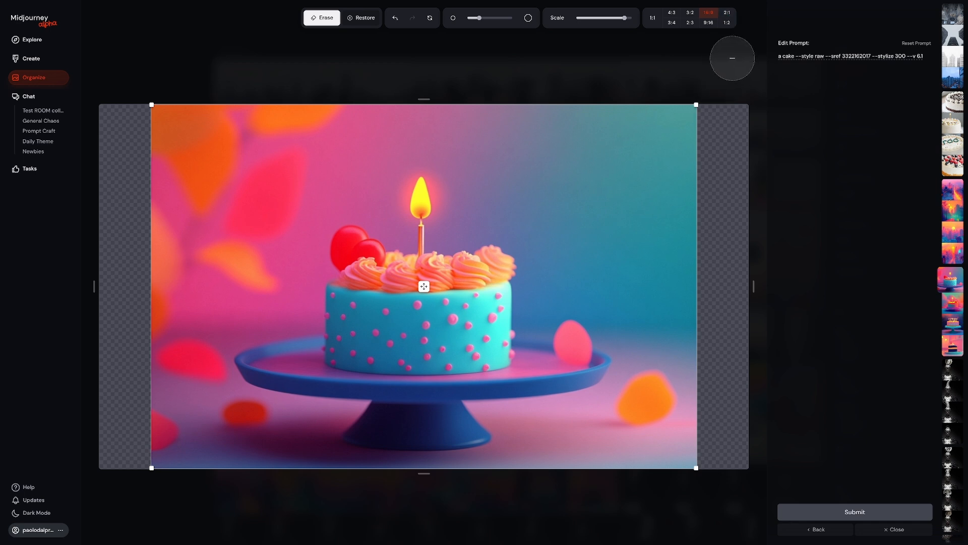
pyautogui.click(727, 15)
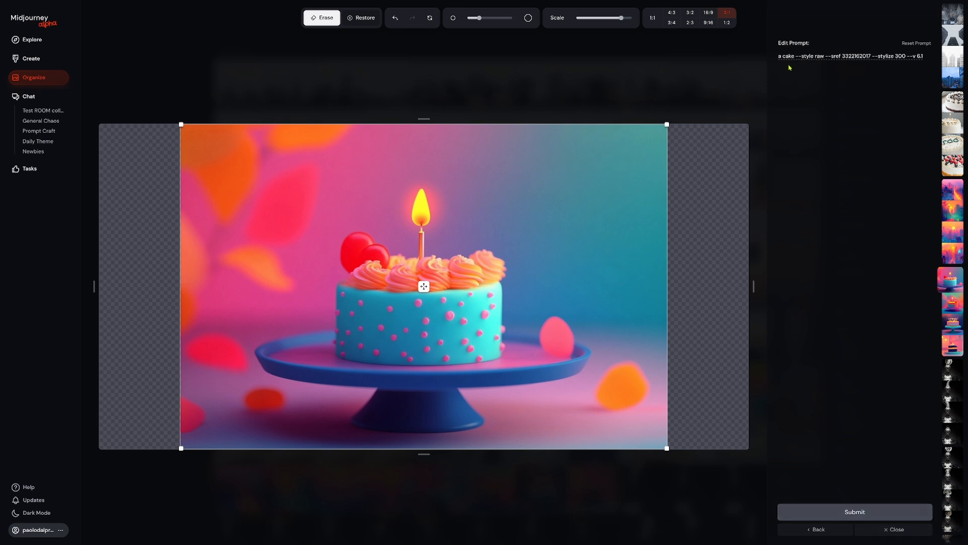
pyautogui.click(875, 515)
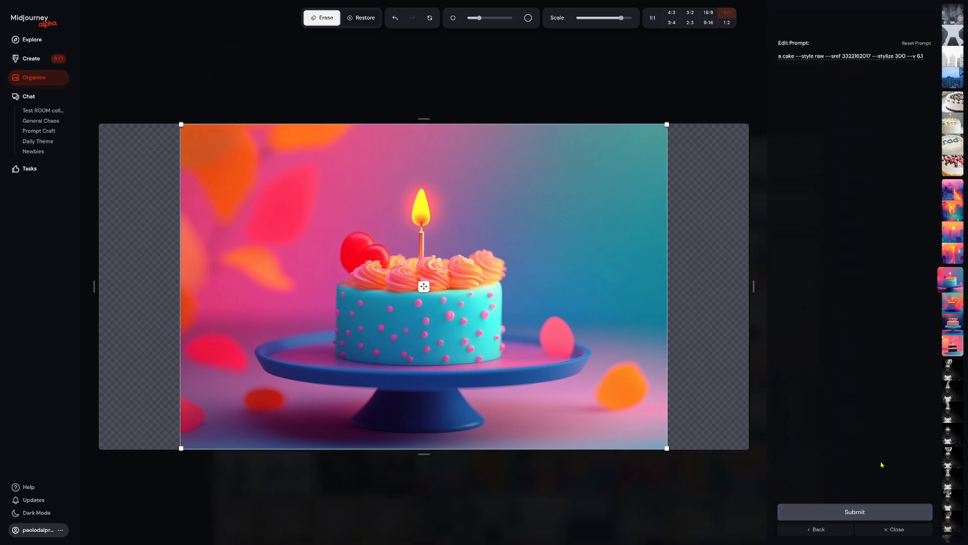
# Step: Compare the four widened cake variations among the created images and open the second one in the editor
pyautogui.click(31, 60)
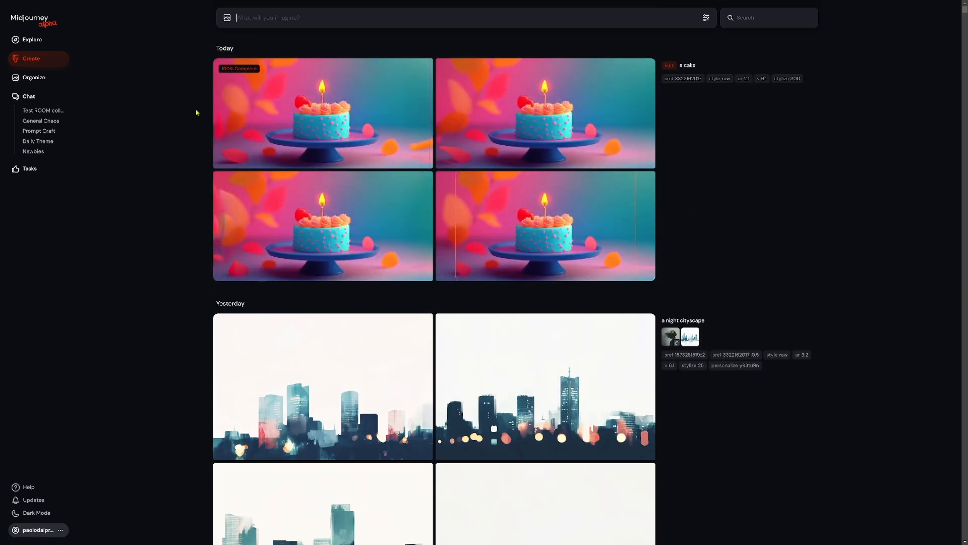
pyautogui.click(264, 109)
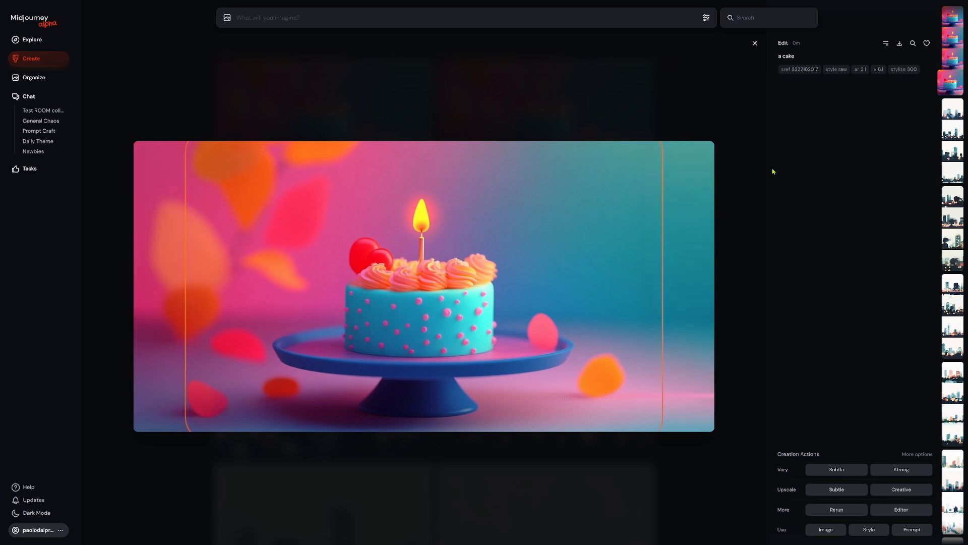
pyautogui.press('Right')
pyautogui.press('Left')
pyautogui.press('Left')
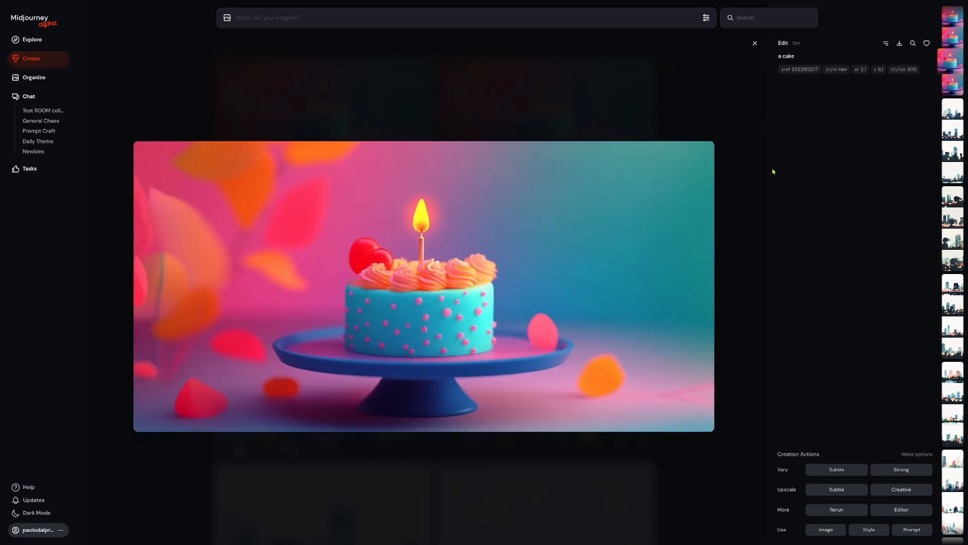
pyautogui.press('Left')
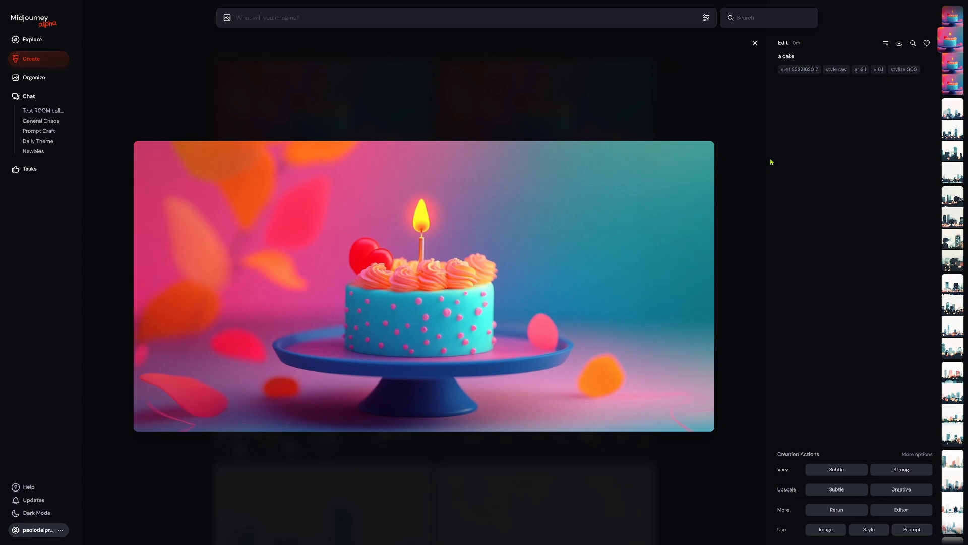
pyautogui.click(906, 510)
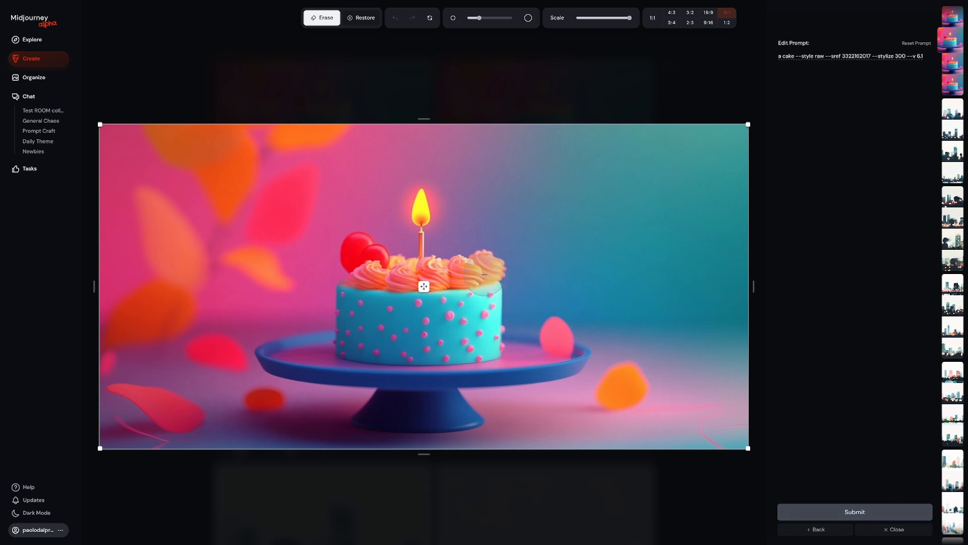
# Step: Erase the candle and frosting on top of the cake and submit the prompt text "a cake with a butterfly on it"
pyautogui.moveTo(486, 274)
pyautogui.mouseDown()
pyautogui.moveTo(440, 201)
pyautogui.moveTo(381, 221)
pyautogui.moveTo(352, 269)
pyautogui.moveTo(468, 278)
pyautogui.moveTo(457, 245)
pyautogui.moveTo(420, 236)
pyautogui.moveTo(382, 251)
pyautogui.moveTo(439, 252)
pyautogui.moveTo(479, 278)
pyautogui.moveTo(484, 243)
pyautogui.moveTo(454, 206)
pyautogui.moveTo(416, 198)
pyautogui.moveTo(383, 207)
pyautogui.moveTo(352, 255)
pyautogui.mouseUp()
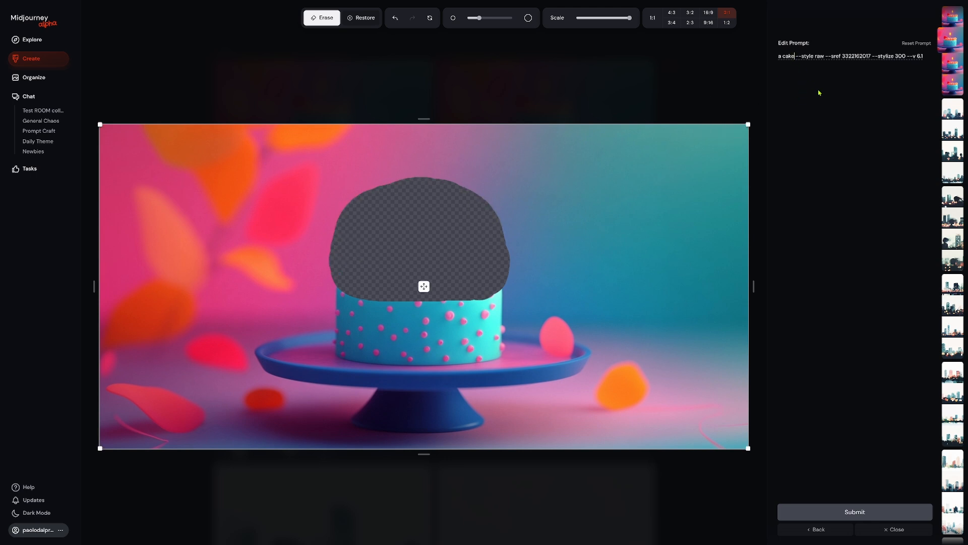
pyautogui.write('with a ')
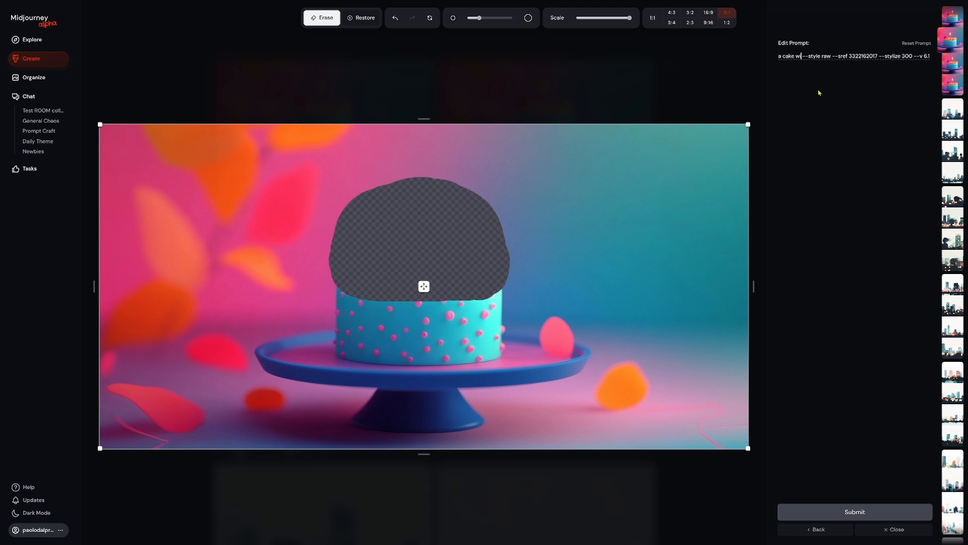
pyautogui.write('butterf')
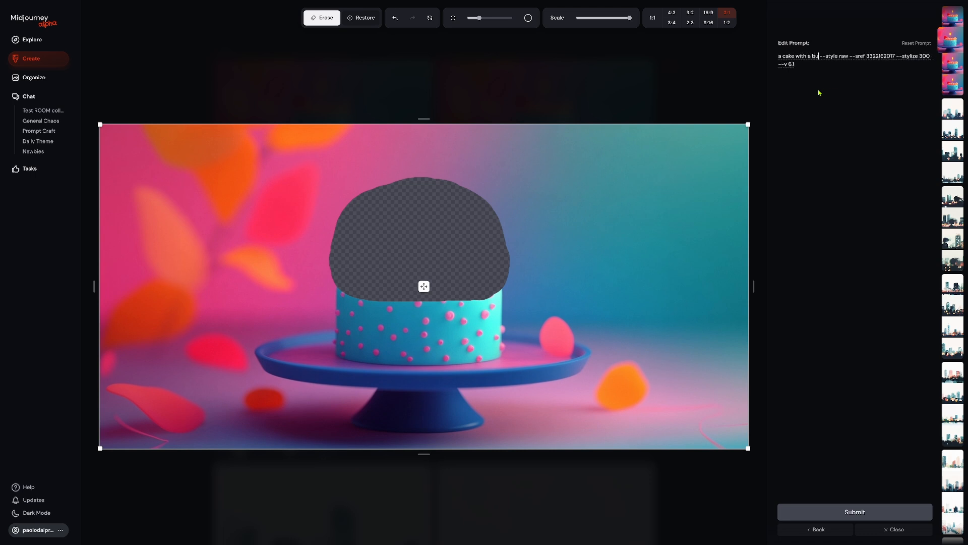
pyautogui.write('ly on ')
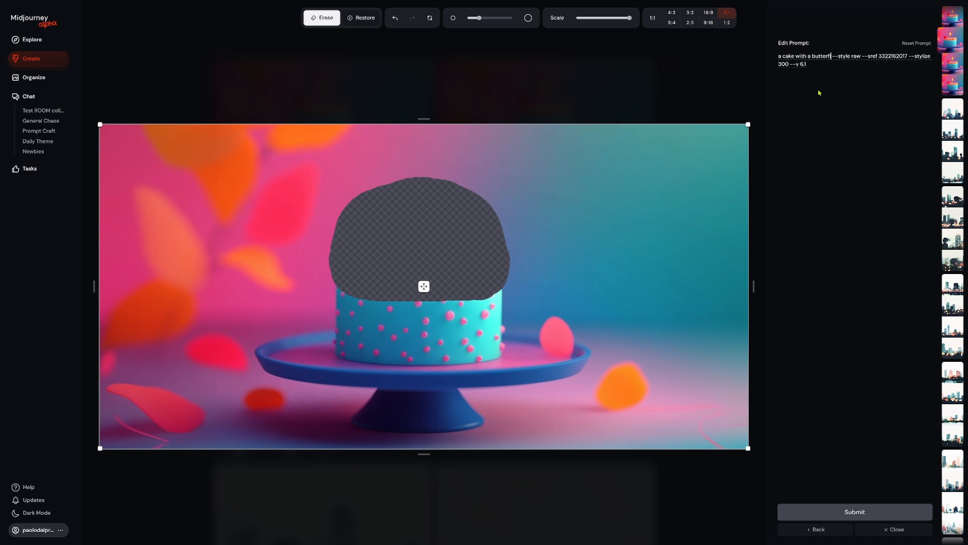
pyautogui.write('it')
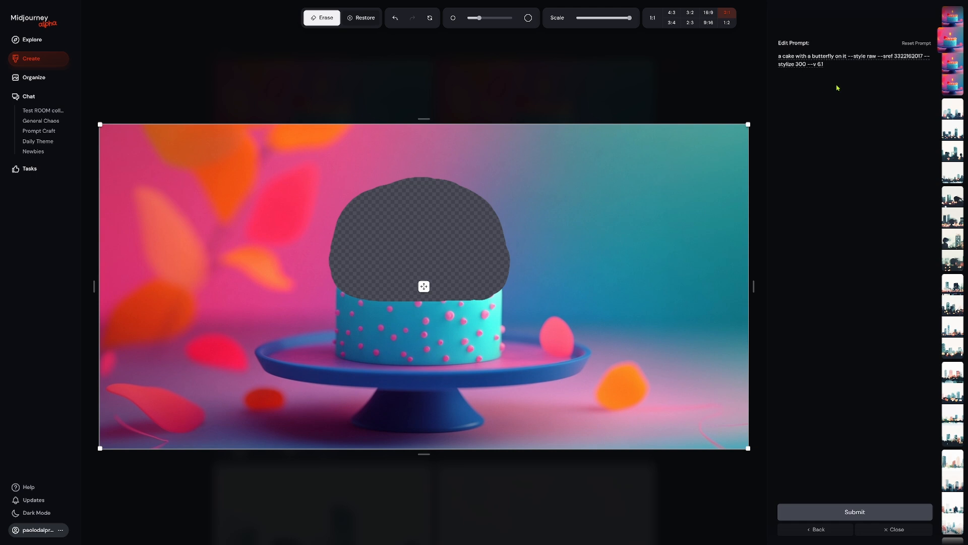
pyautogui.click(877, 514)
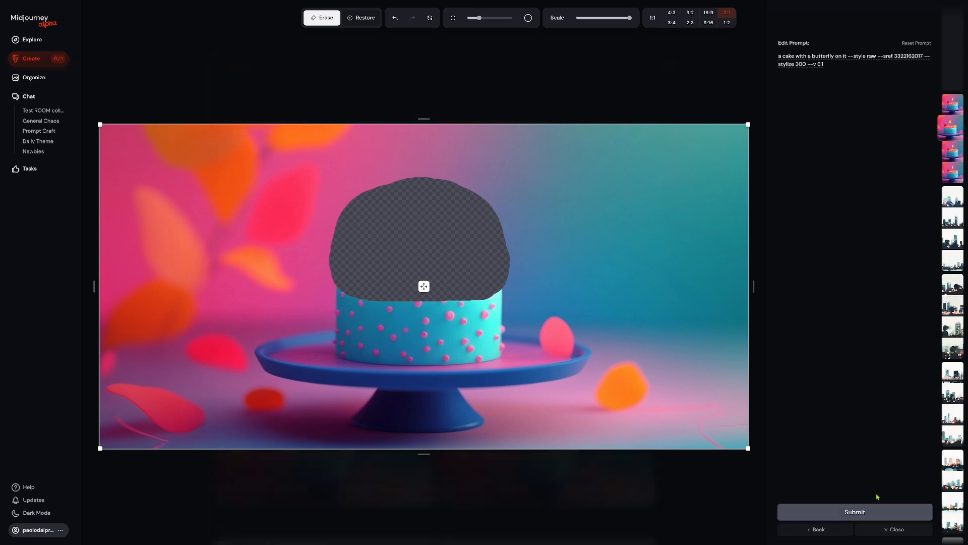
# Step: Browse the four butterfly cake variations among the created images and open the fourth one in the editor
pyautogui.click(36, 68)
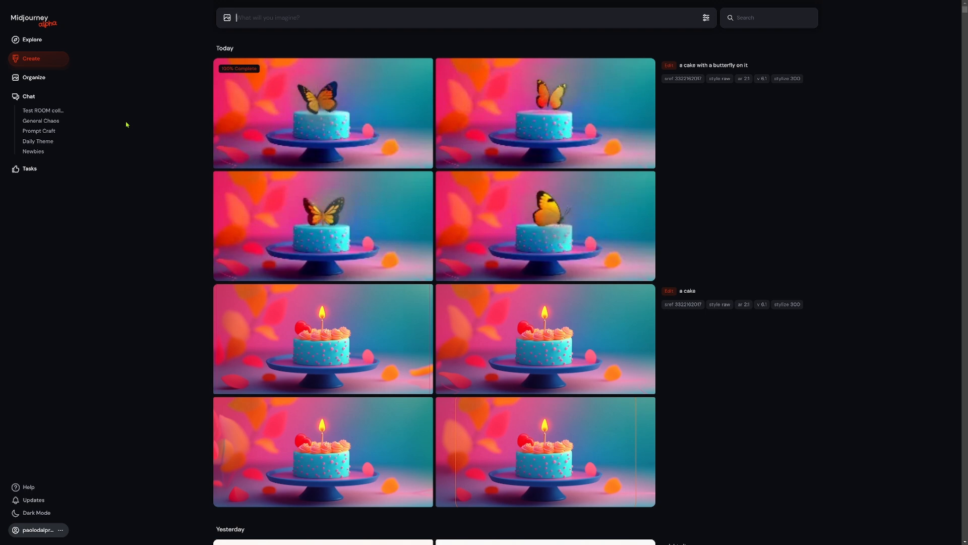
pyautogui.click(268, 110)
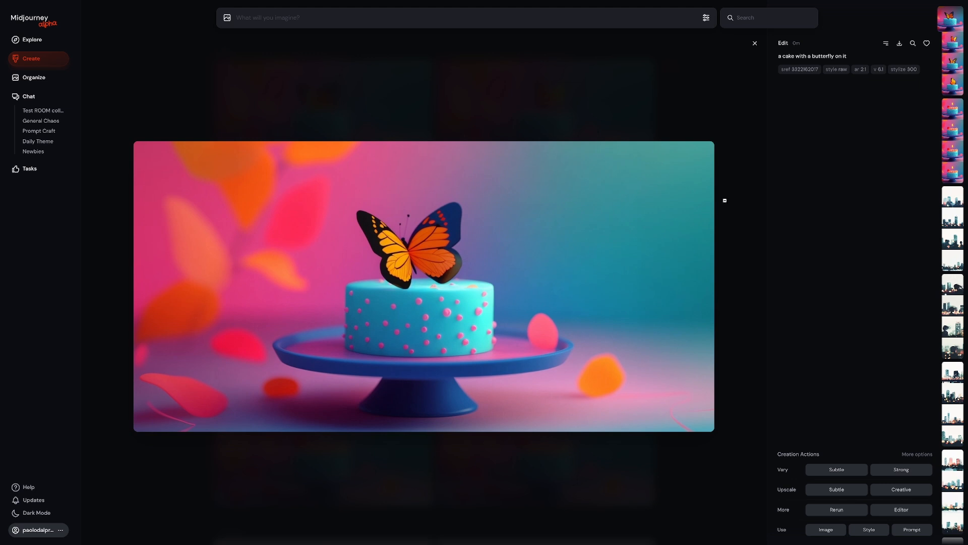
pyautogui.press('Down')
pyautogui.press('Down')
pyautogui.press('Down')
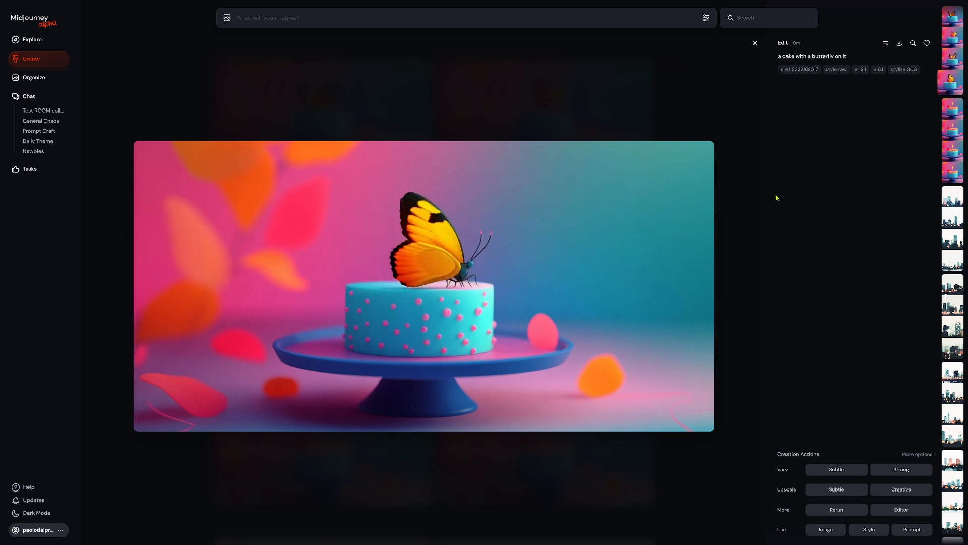
pyautogui.click(901, 509)
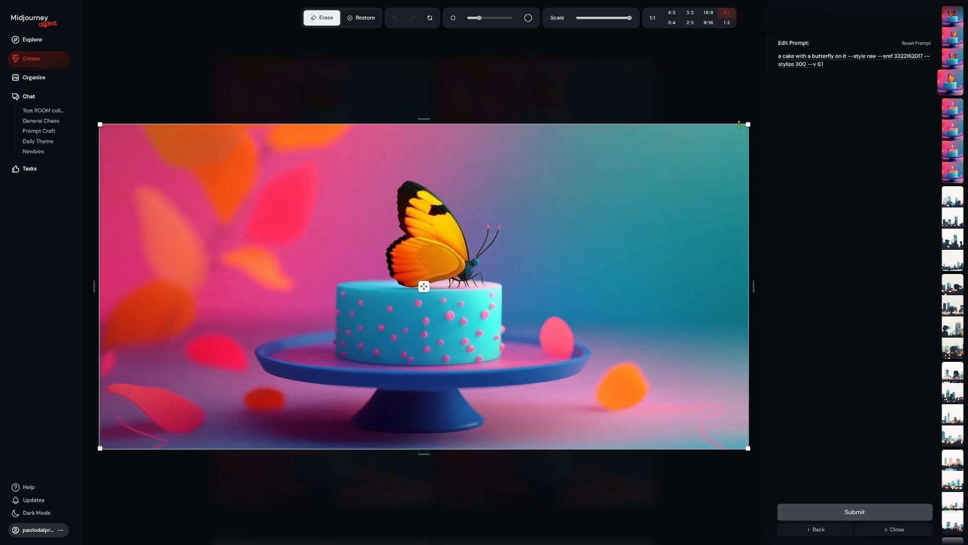
# Step: Reframe the butterfly cake to a 1:2 ratio, scaled so the cake stand fills the frame's width and centred, and submit the edit
pyautogui.click(727, 22)
pyautogui.moveTo(550, 227); pyautogui.dragTo(625, 189)
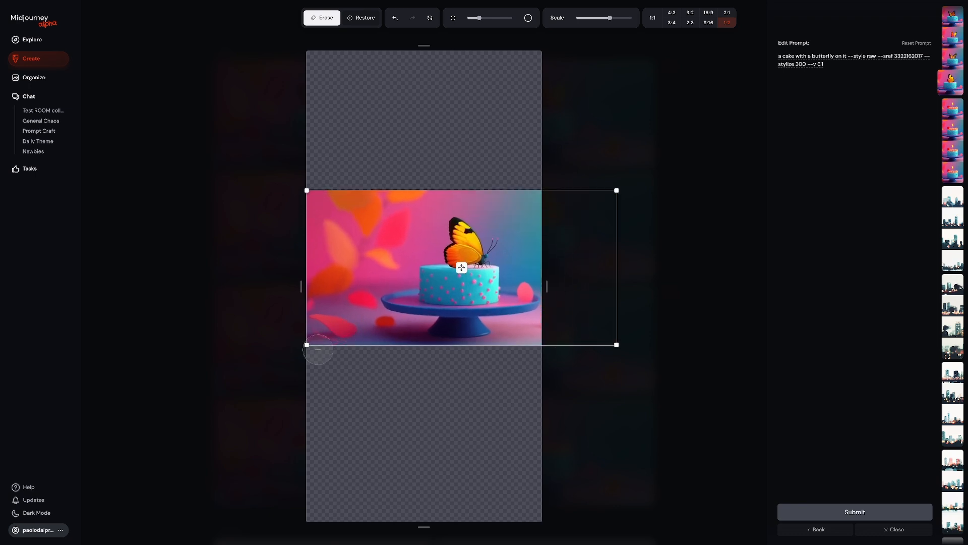
pyautogui.moveTo(307, 345); pyautogui.dragTo(217, 389)
pyautogui.moveTo(619, 190); pyautogui.dragTo(636, 180)
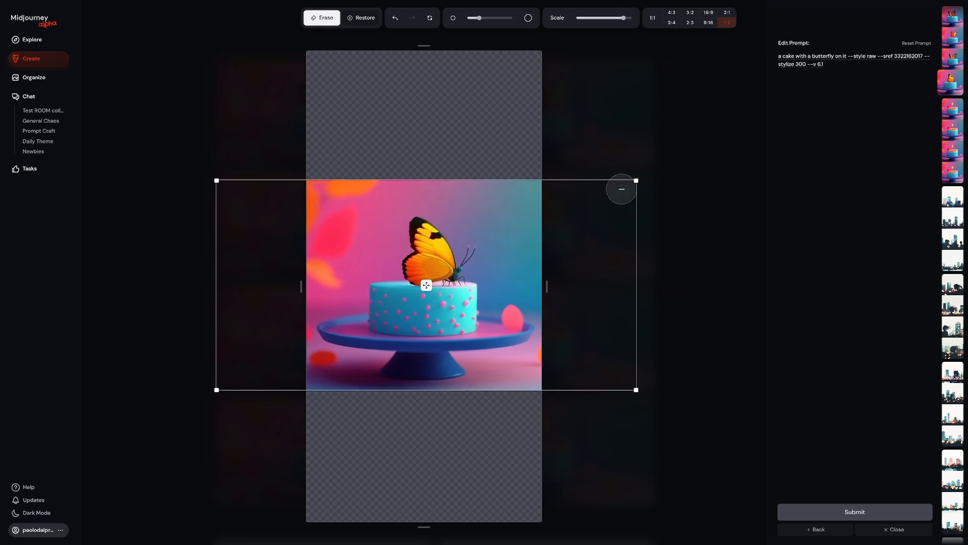
pyautogui.moveTo(216, 389); pyautogui.dragTo(212, 392)
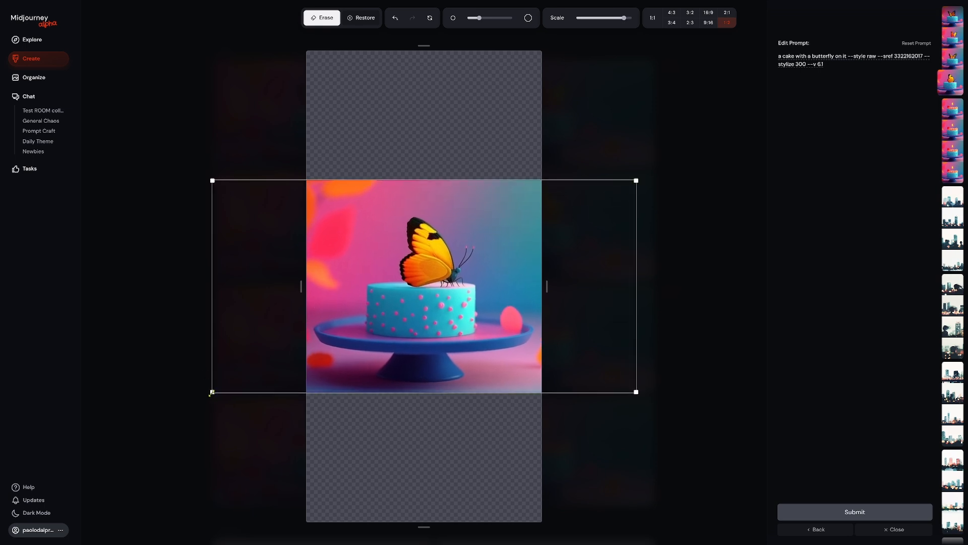
pyautogui.moveTo(424, 285); pyautogui.dragTo(425, 287)
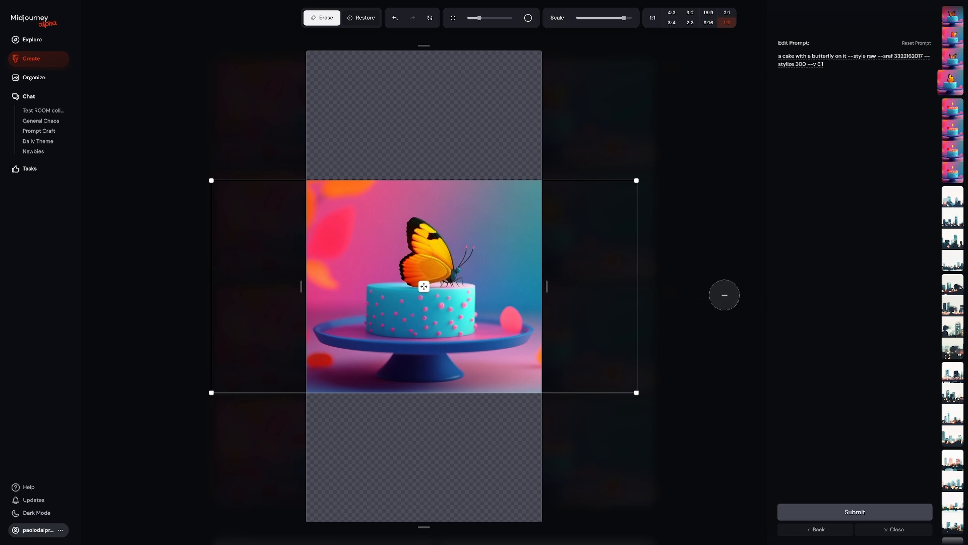
pyautogui.click(870, 514)
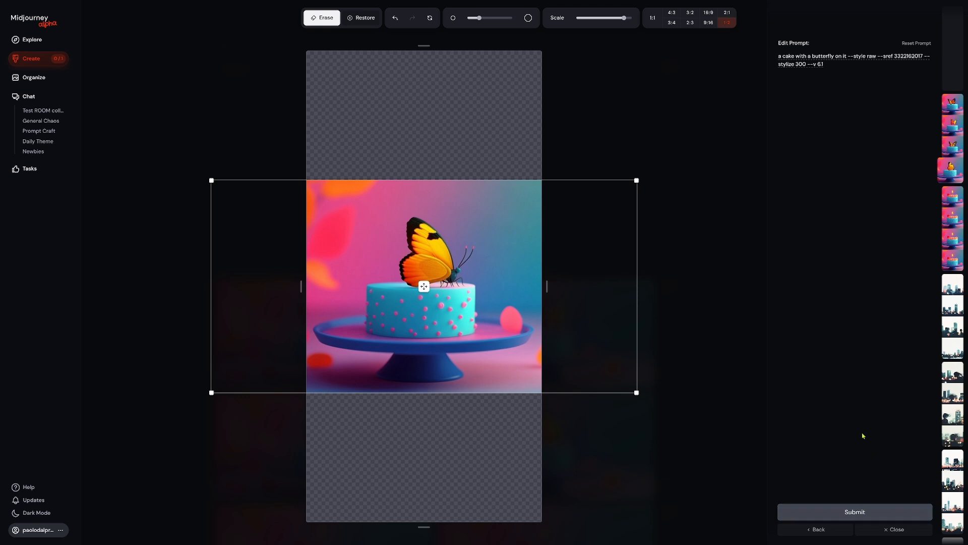
# Step: Open the vertical butterfly cake results and compare the variations
pyautogui.click(41, 62)
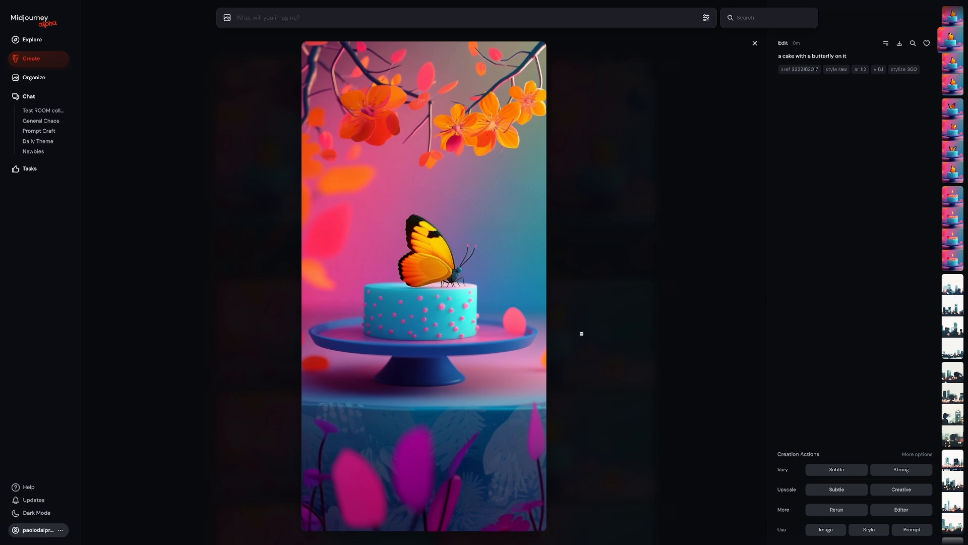
pyautogui.press('Right')
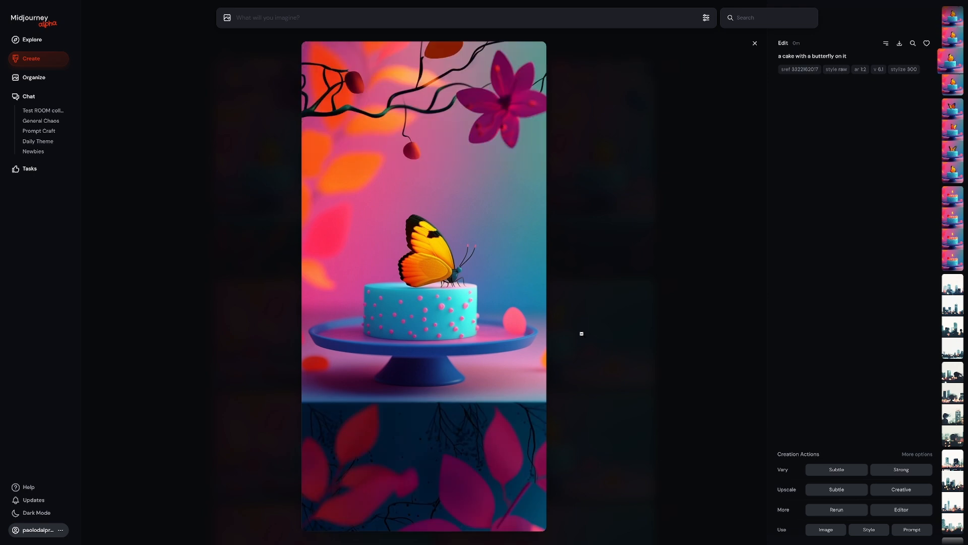
pyautogui.press('Right')
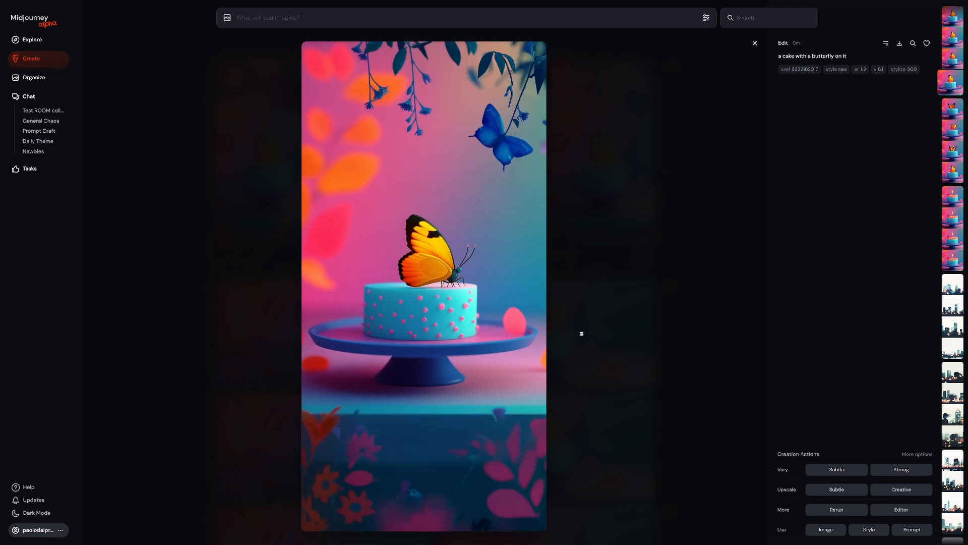
pyautogui.press('Left')
pyautogui.press('Left')
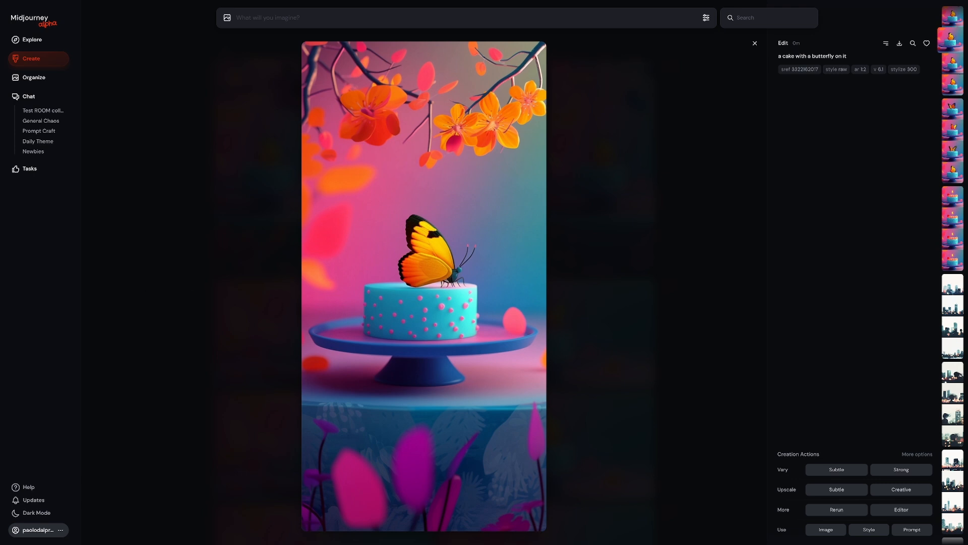